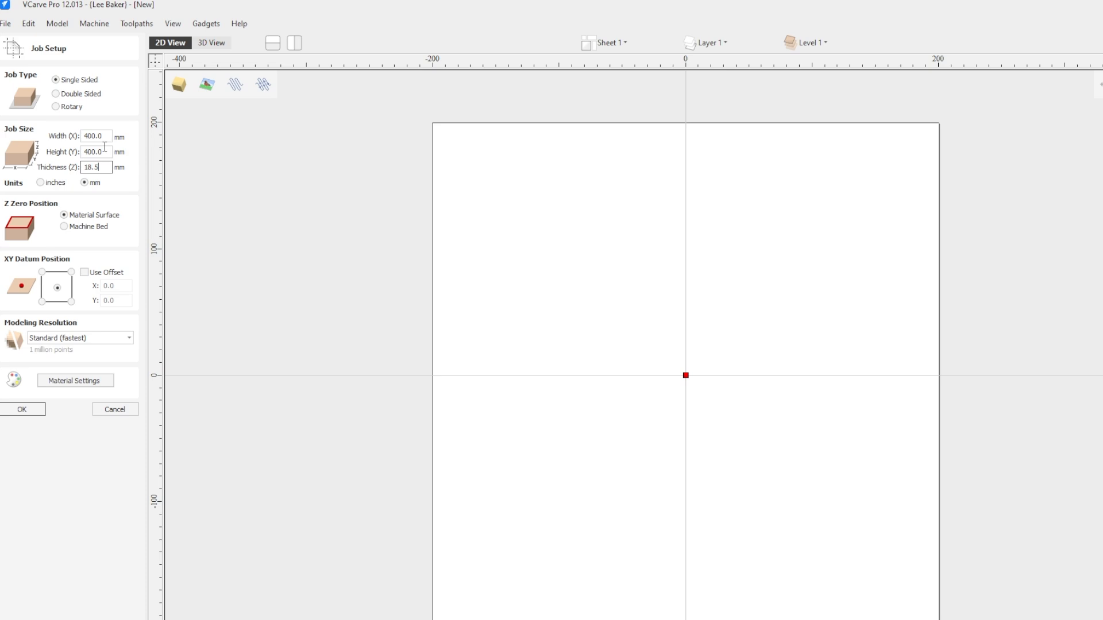
Step: Accept the single-sided job setup of 400 × 400 mm with an 18.5 mm thickness
key(Tab)
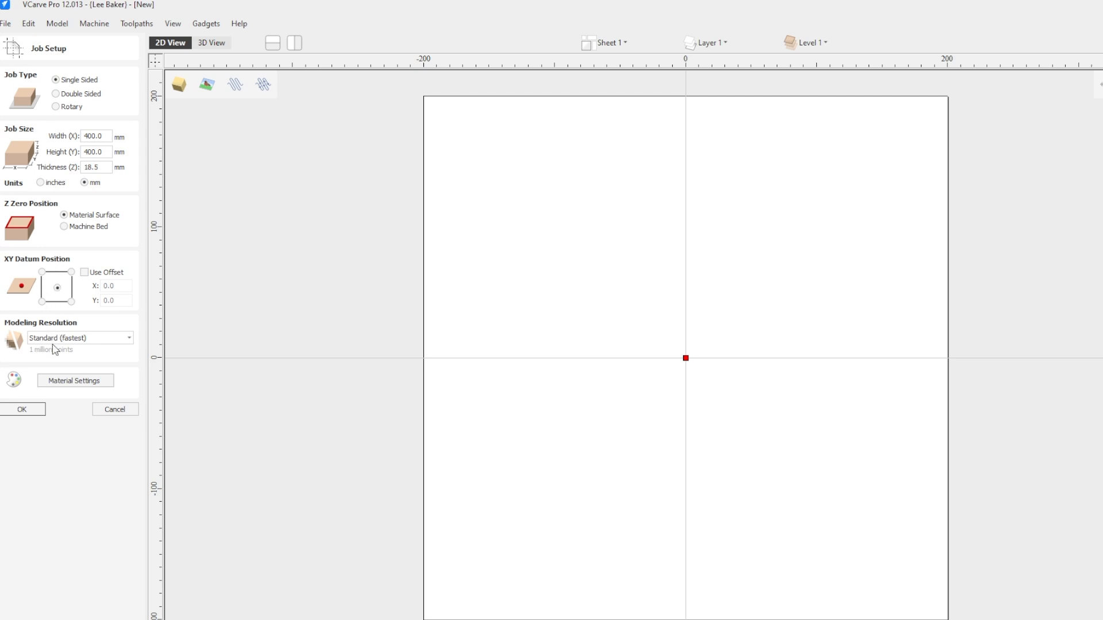
click(23, 409)
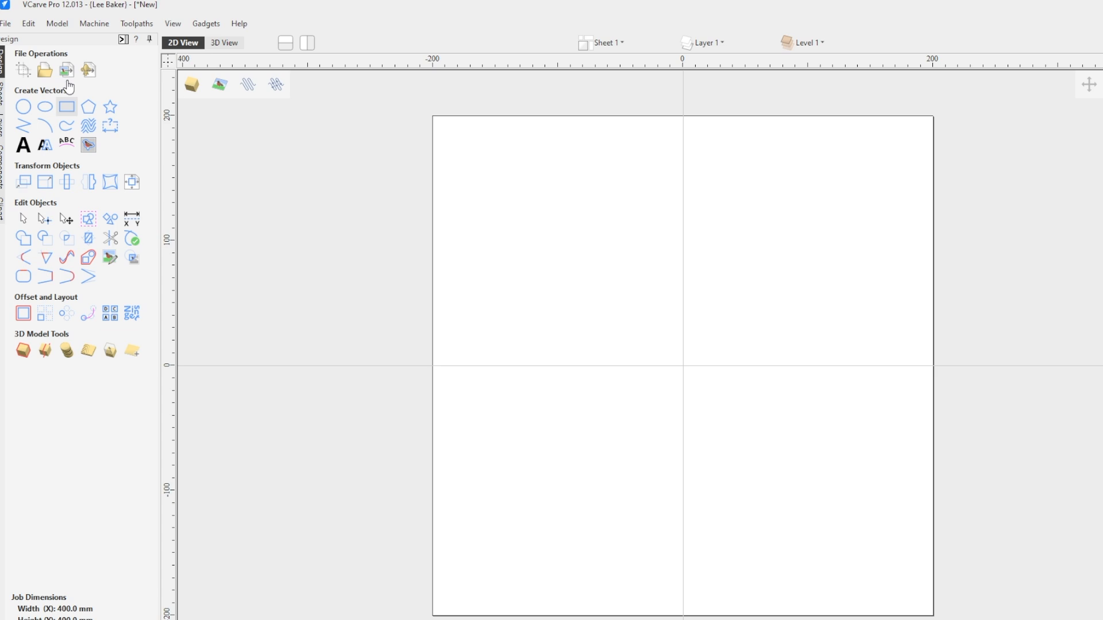
Step: Draw a square-cornered rectangle 260 mm wide and 210 mm high, centred at X 0, Y 0
click(67, 107)
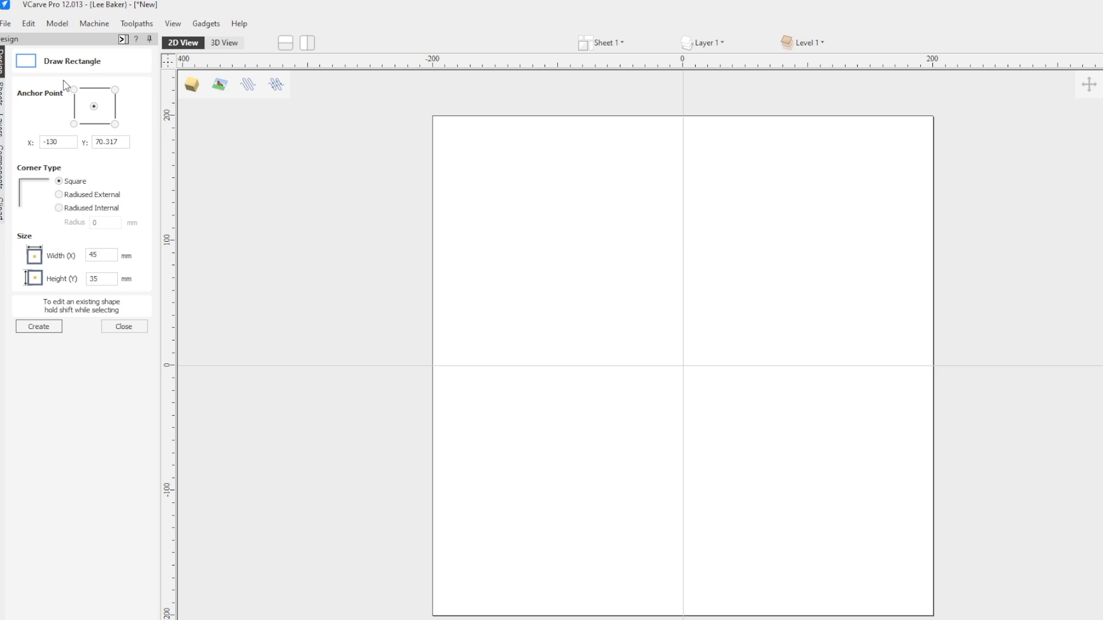
double_click(58, 142)
text(0)
key(Tab)
text(0)
click(53, 155)
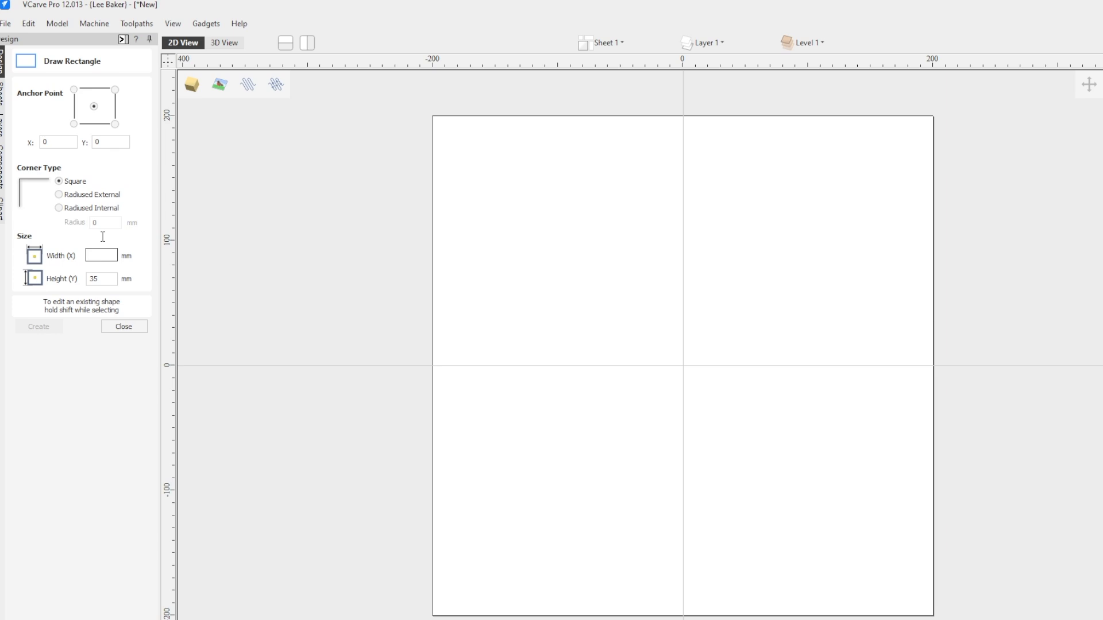
text(260)
key(Tab)
key(BackSpace)
key(BackSpace)
text(210)
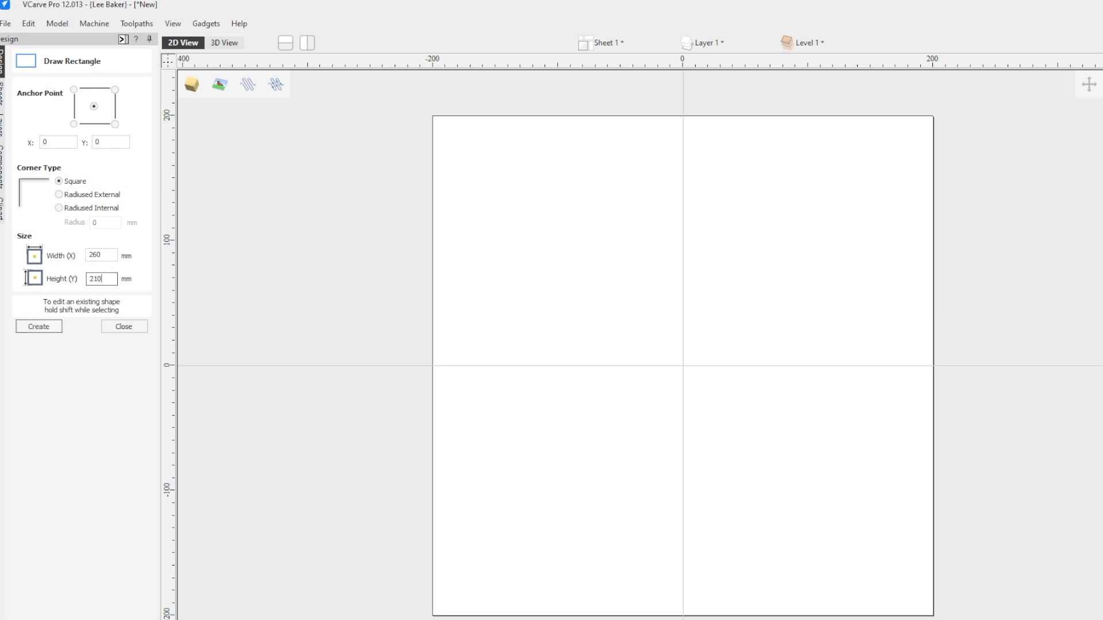
click(39, 327)
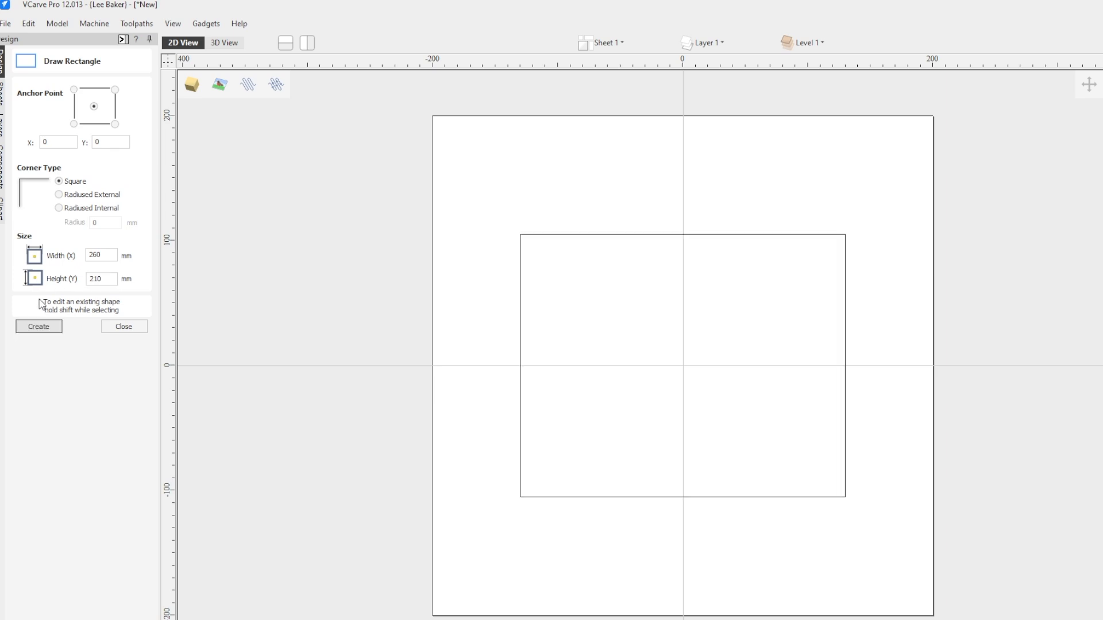
click(136, 325)
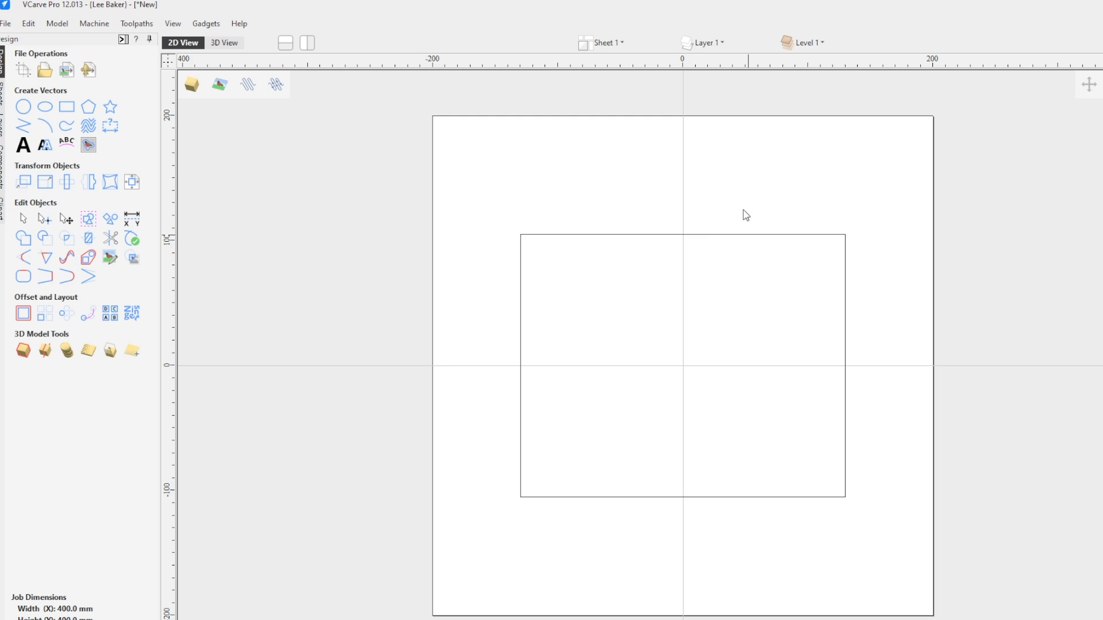
Step: Place a horizontal guide at about Y 71 mm and draw a 150 mm diameter circle centred at X 0, Y 0
drag(564, 61, 561, 255)
click(23, 103)
key(Return)
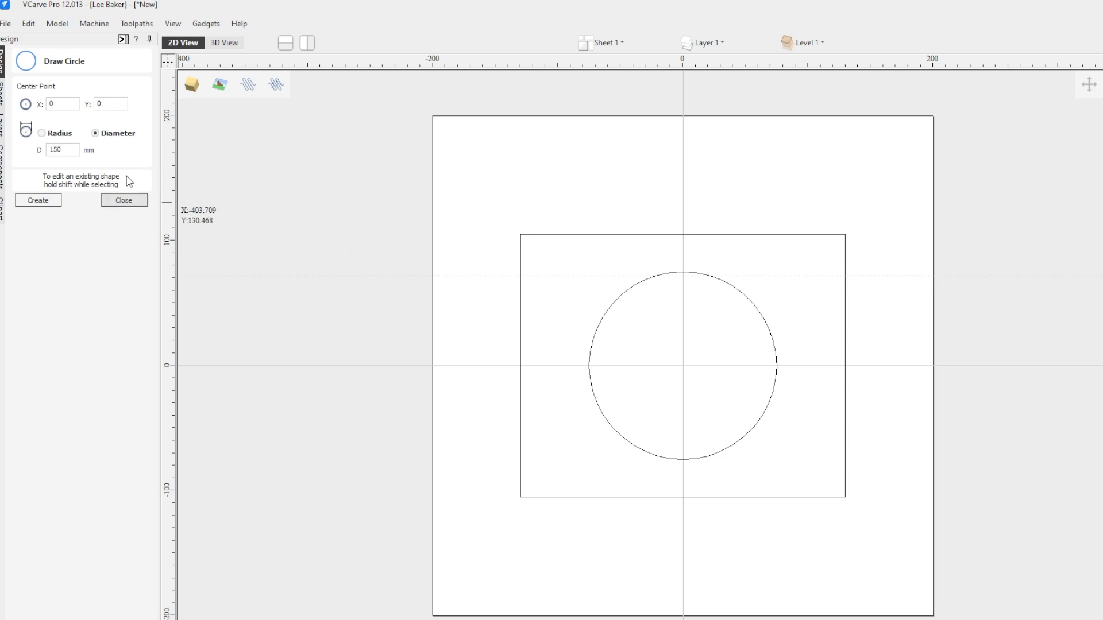
click(126, 199)
Step: Move the circle straight up until its lowest point sits on the horizontal guide
click(683, 254)
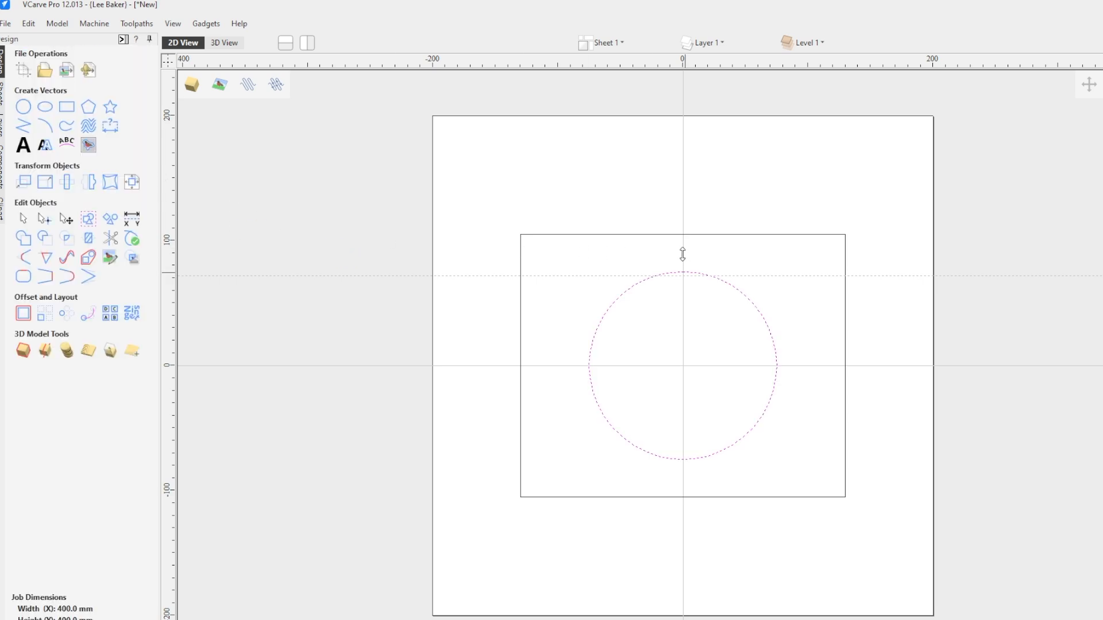
key(Up)
key(Up)
key(Up)
key(Up)
key(Up)
key(Up)
key(Up)
key(Up)
key(Up)
key(Up)
key(Up)
key(Up)
key(Up)
key(Up)
key(Up)
key(Up)
scroll(683, 255, down, 2)
click(693, 230)
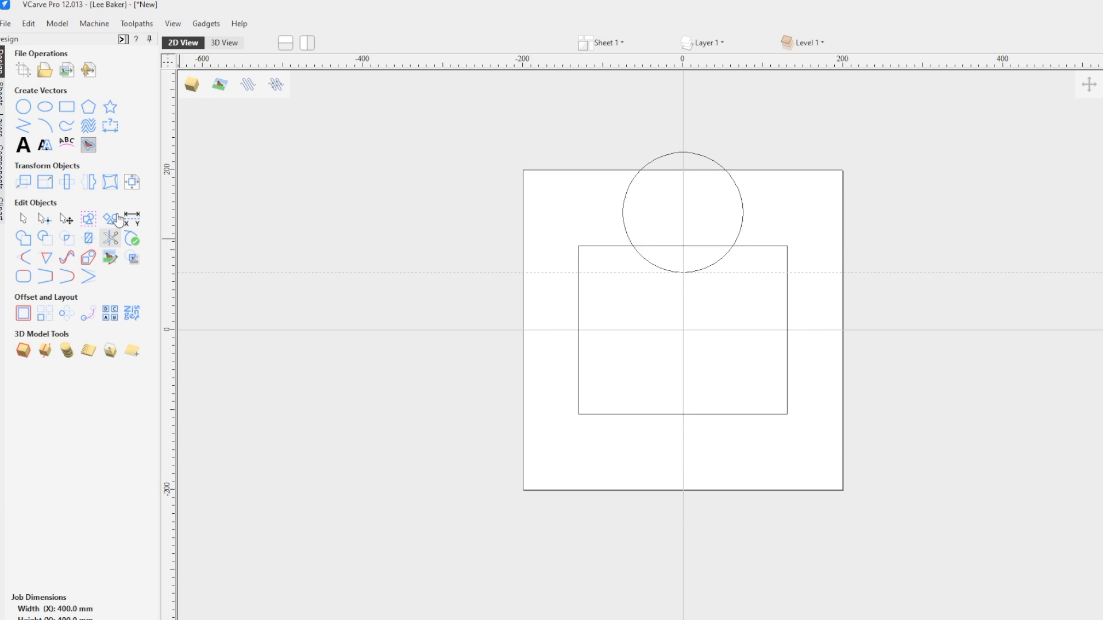
Step: Trim away the circle outside the rectangle and the top edge within the circle, leaving one outline with a curved cutout
click(111, 238)
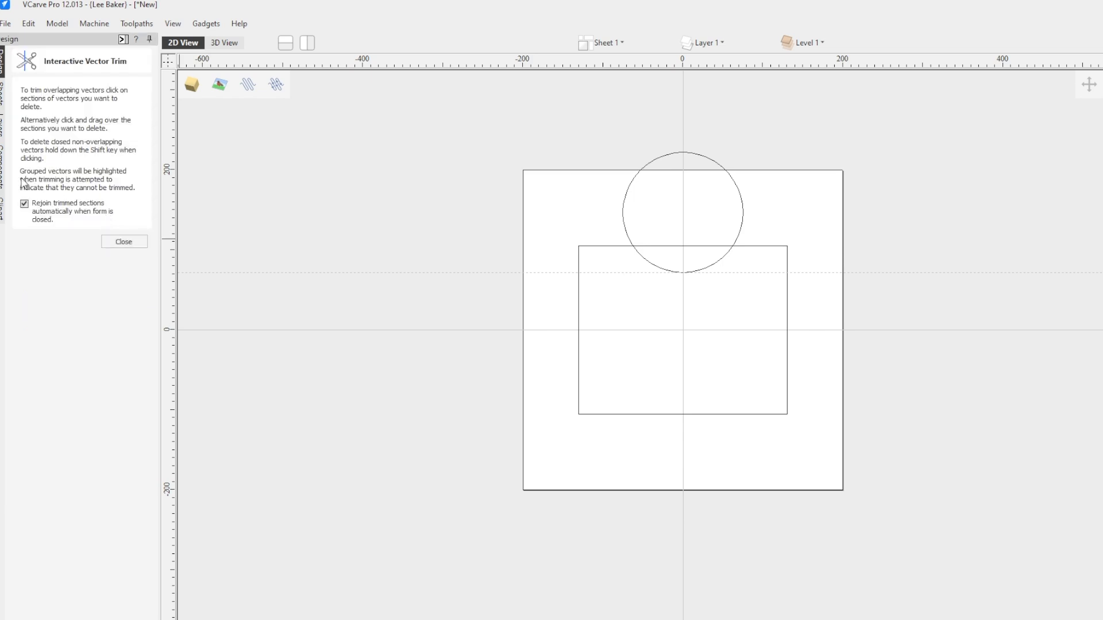
click(692, 136)
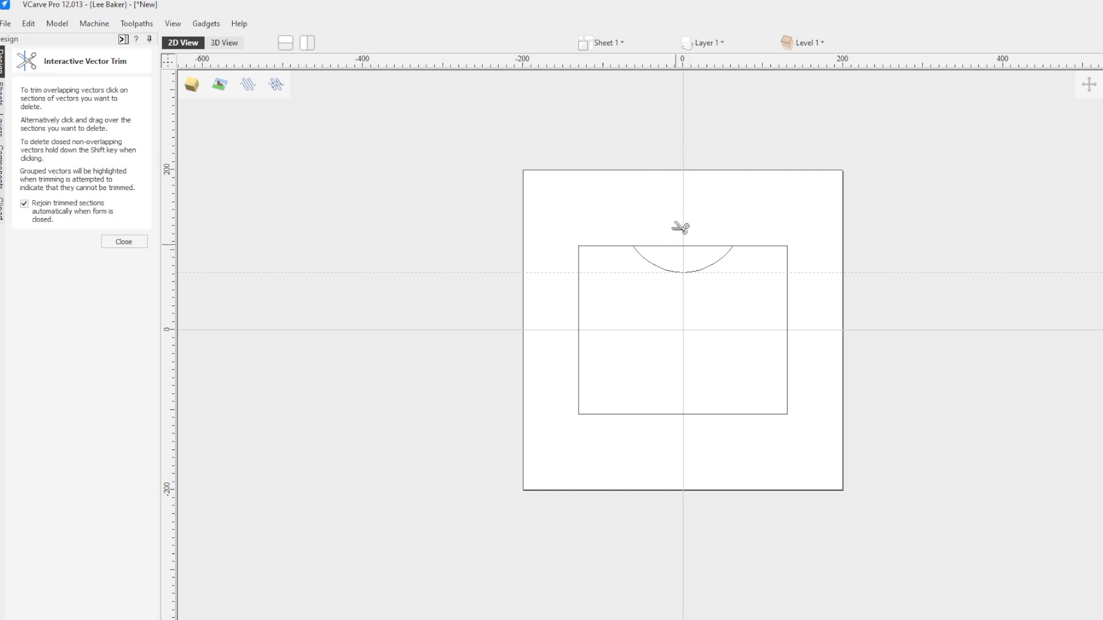
click(679, 246)
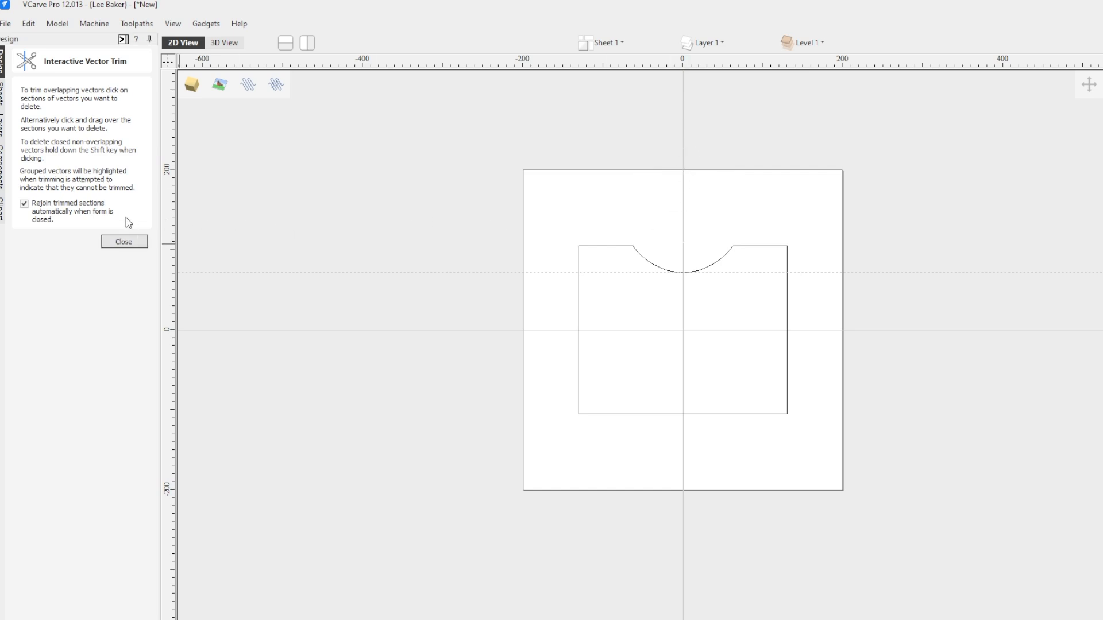
click(125, 241)
key(ctrl+a)
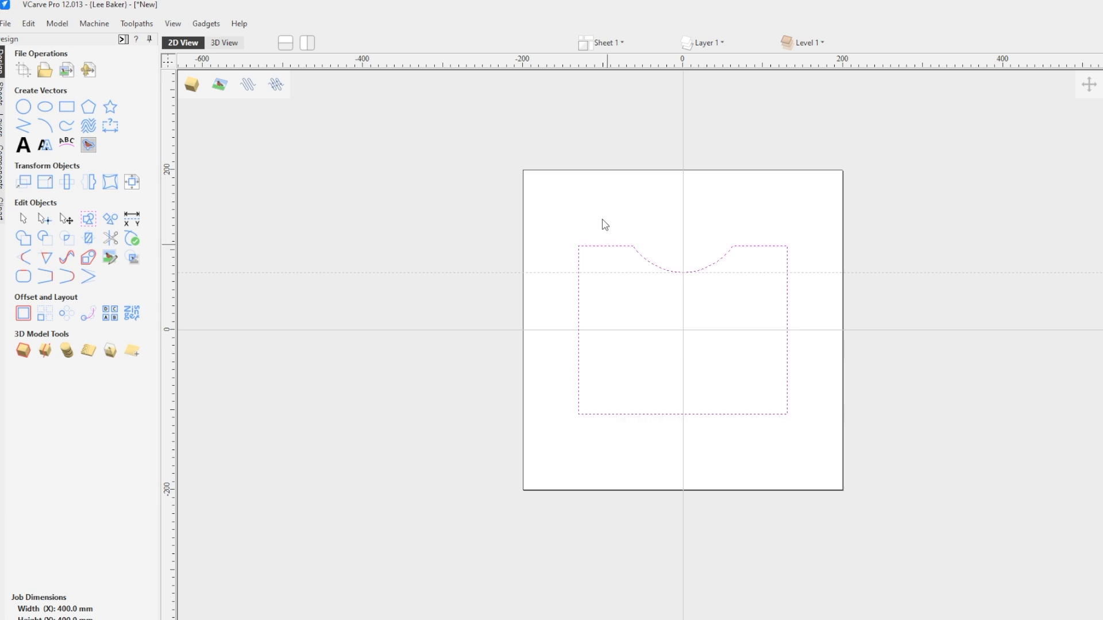
click(544, 350)
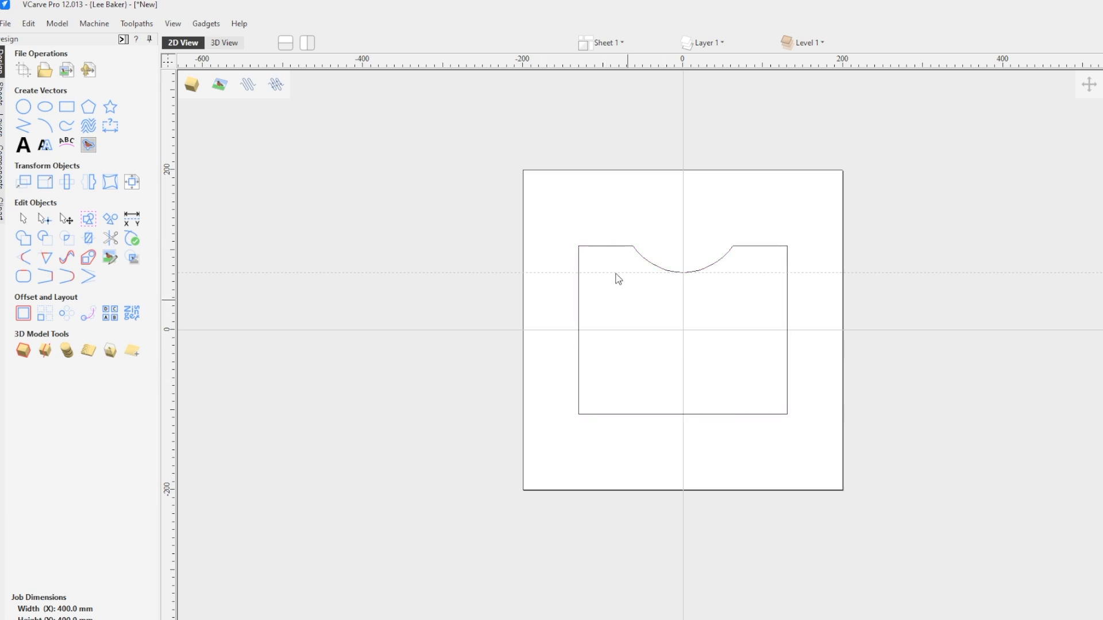
Step: Create the first name as capital text in Times New Roman and scale it down to less than the outline's width
click(23, 144)
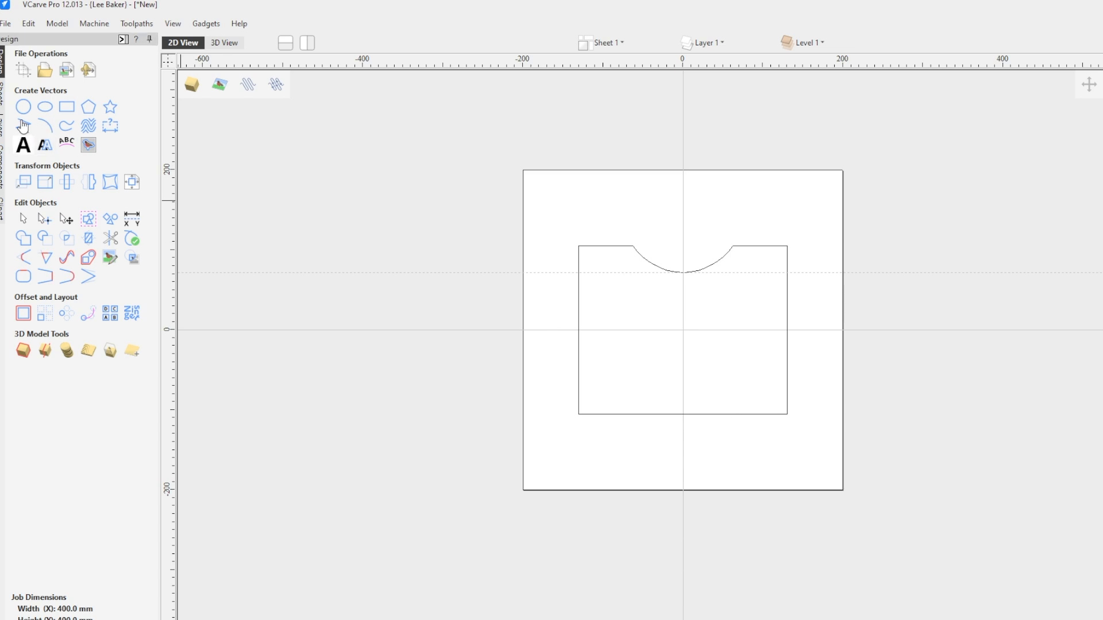
text(LEE)
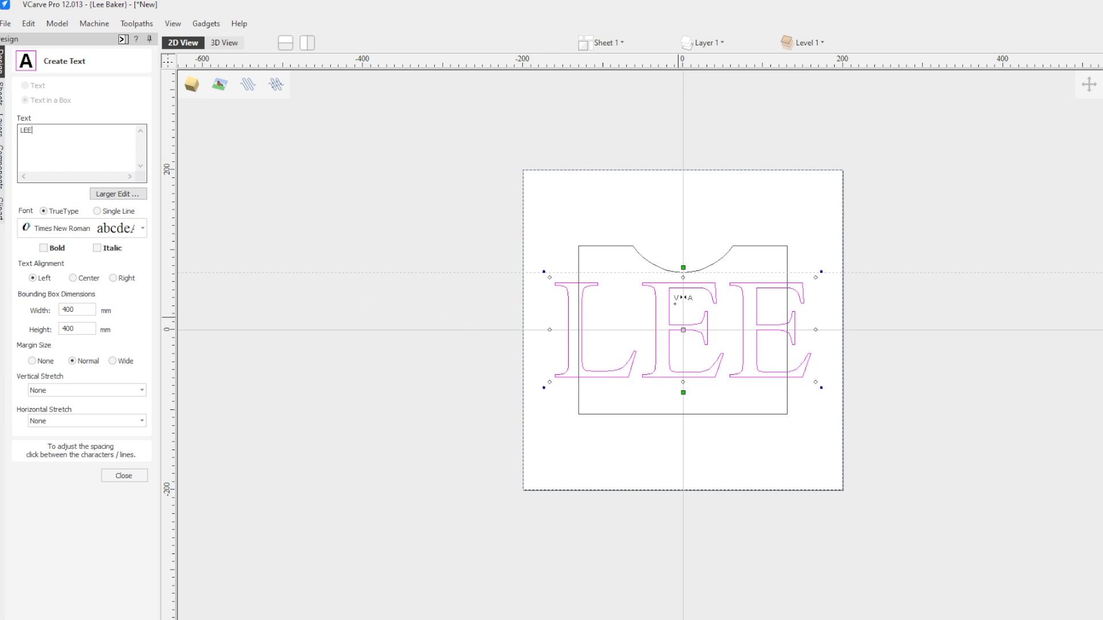
drag(819, 268, 764, 293)
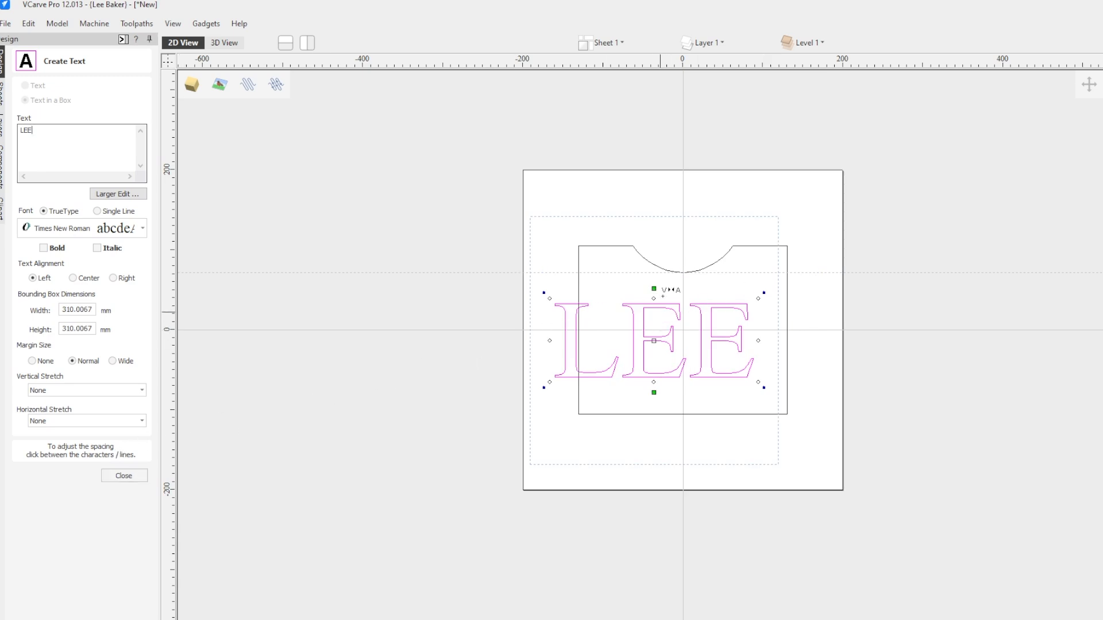
drag(764, 292, 732, 304)
click(126, 475)
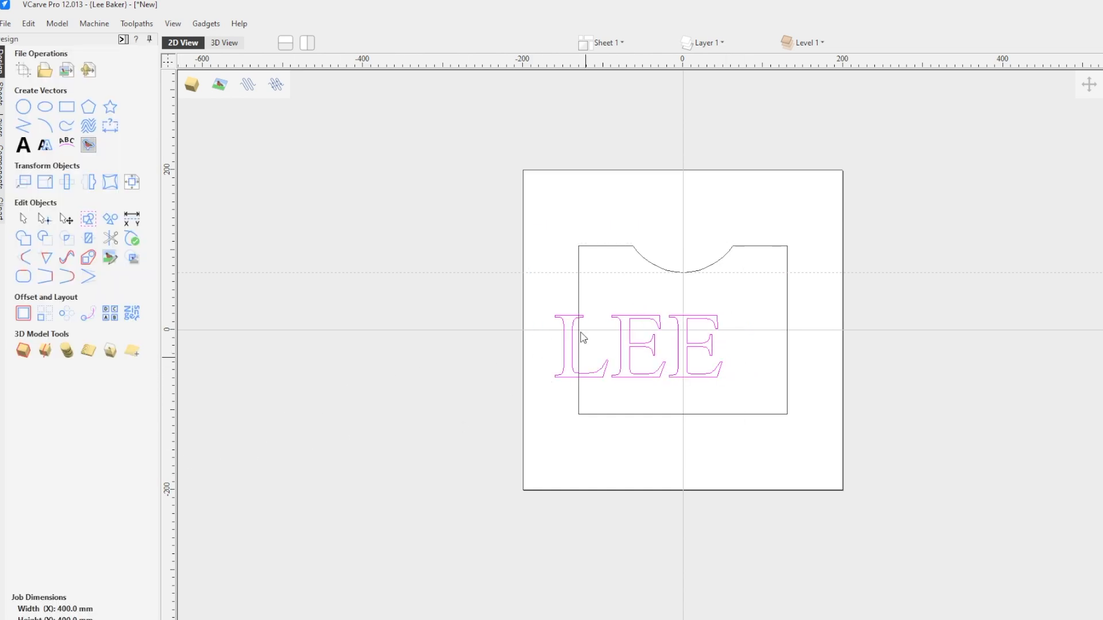
Step: Move the name text into the outline, roughly centred below the curved cutout
click(641, 323)
drag(639, 328, 684, 315)
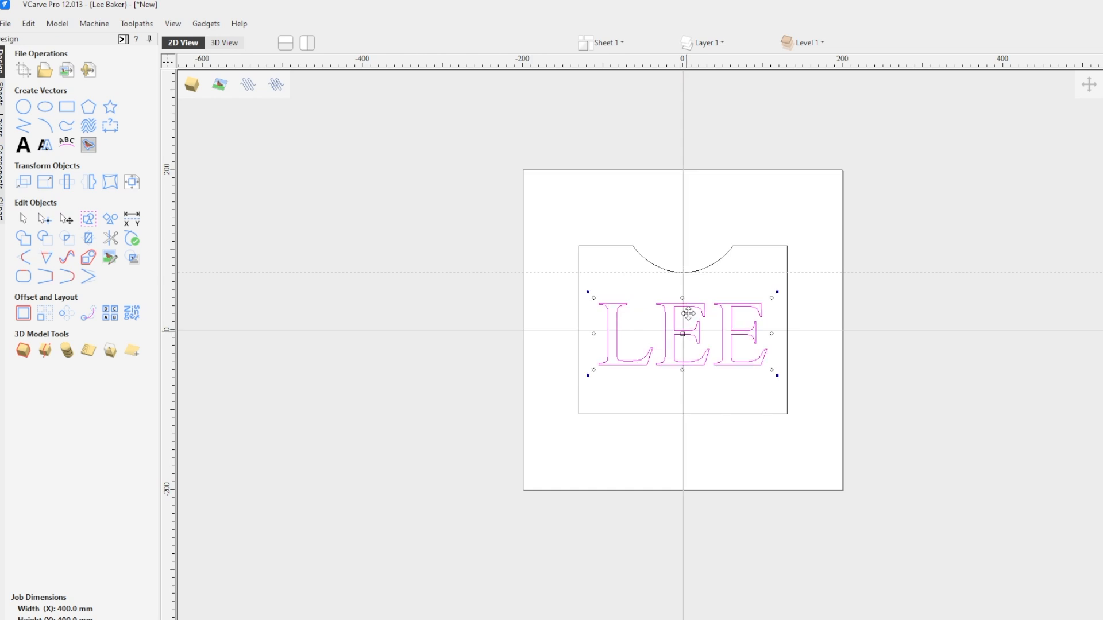
click(629, 264)
Step: Draw a helper rectangle 260 mm wide and about 176 mm high from the guide down to the outline's bottom corner
click(66, 107)
drag(578, 252, 787, 411)
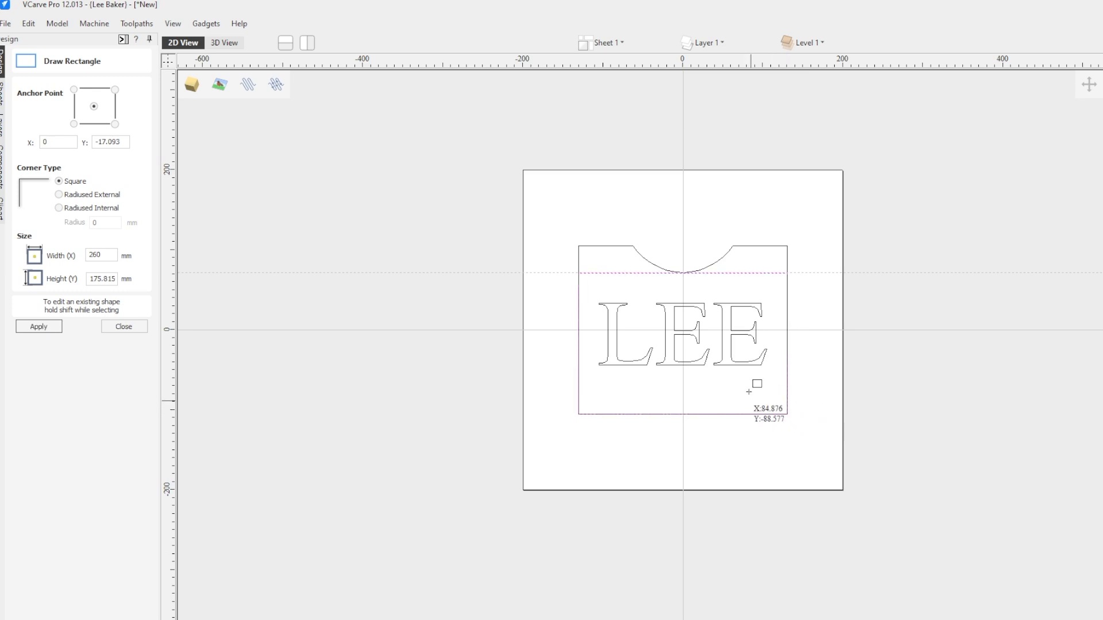
click(124, 326)
Step: Centre the name text both ways on the helper rectangle and delete that rectangle
click(625, 304)
shift+click(618, 274)
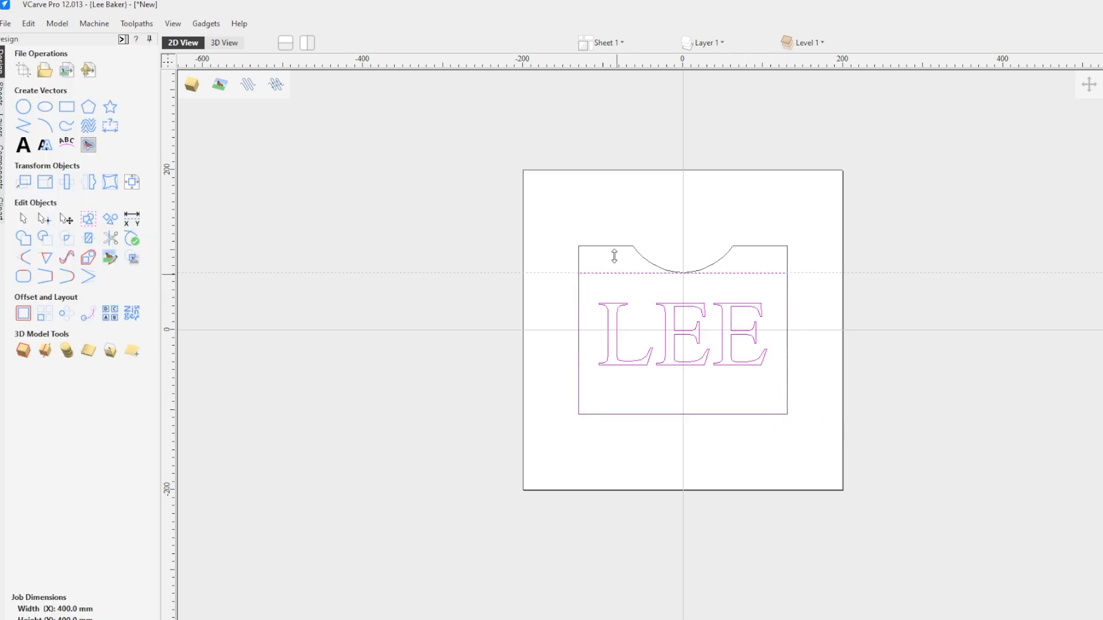
click(131, 181)
click(96, 169)
click(622, 273)
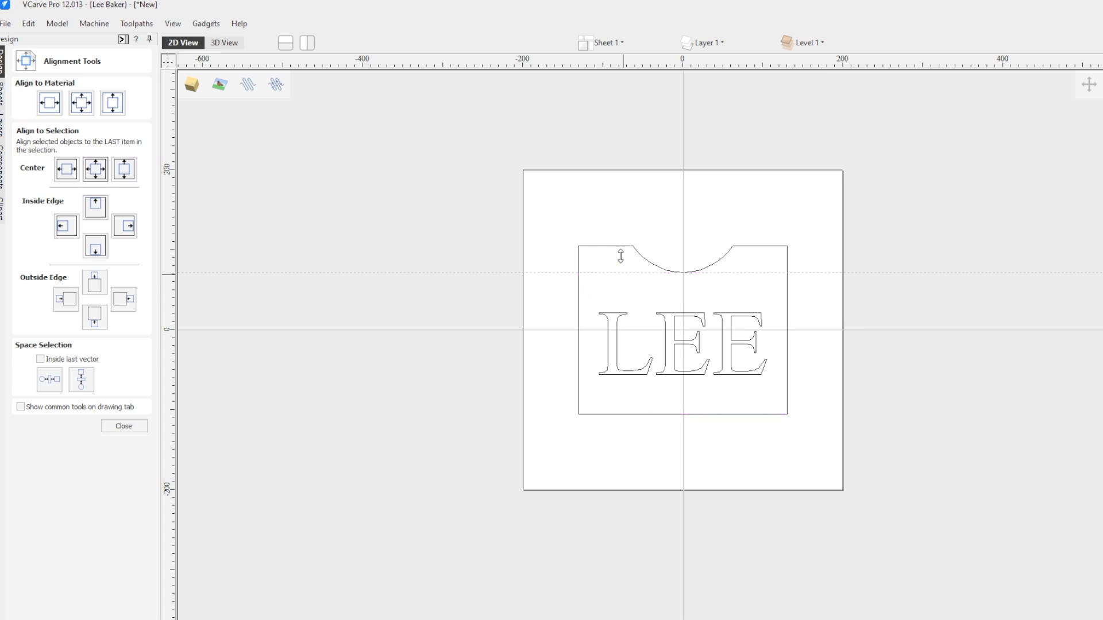
click(123, 426)
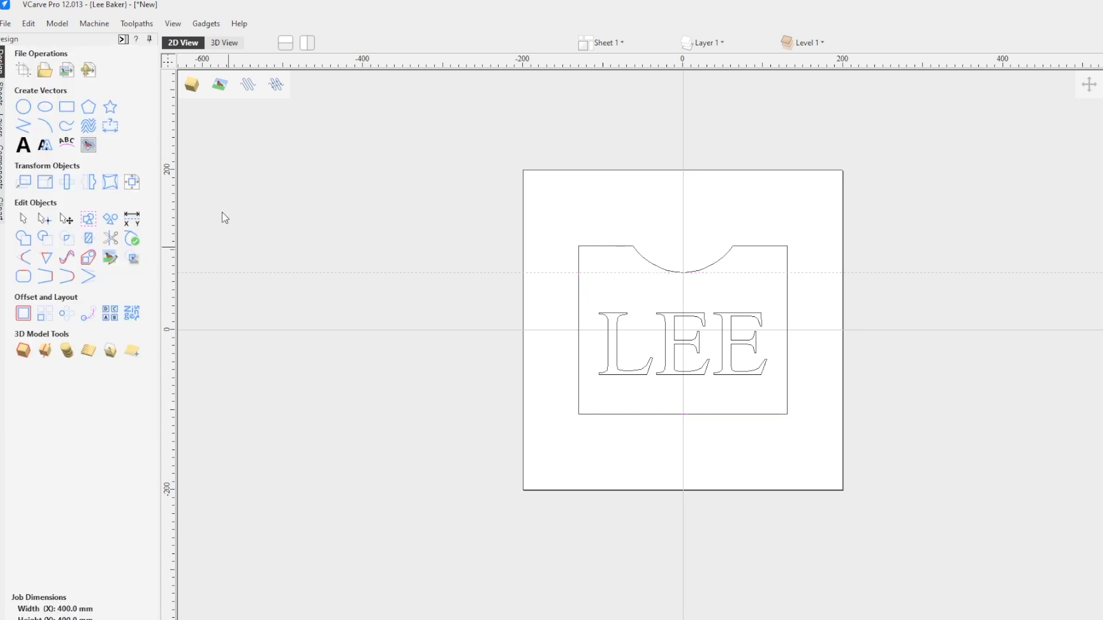
Step: Calculate a V-carve toolpath for the name text with the 90 Deg Trend V-bit and preview it
click(122, 39)
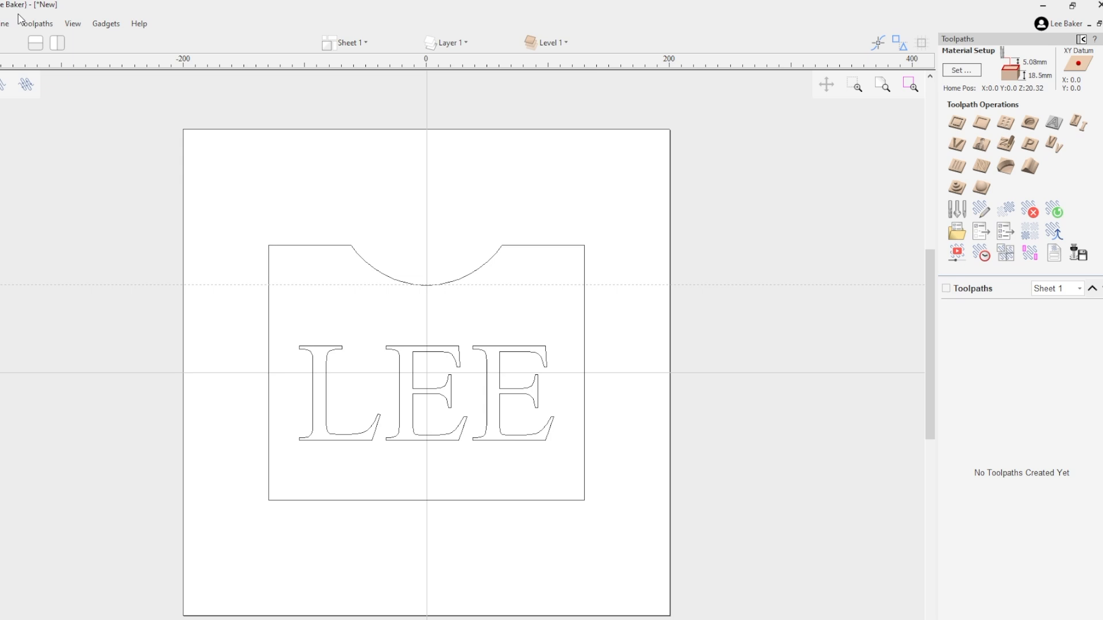
click(529, 321)
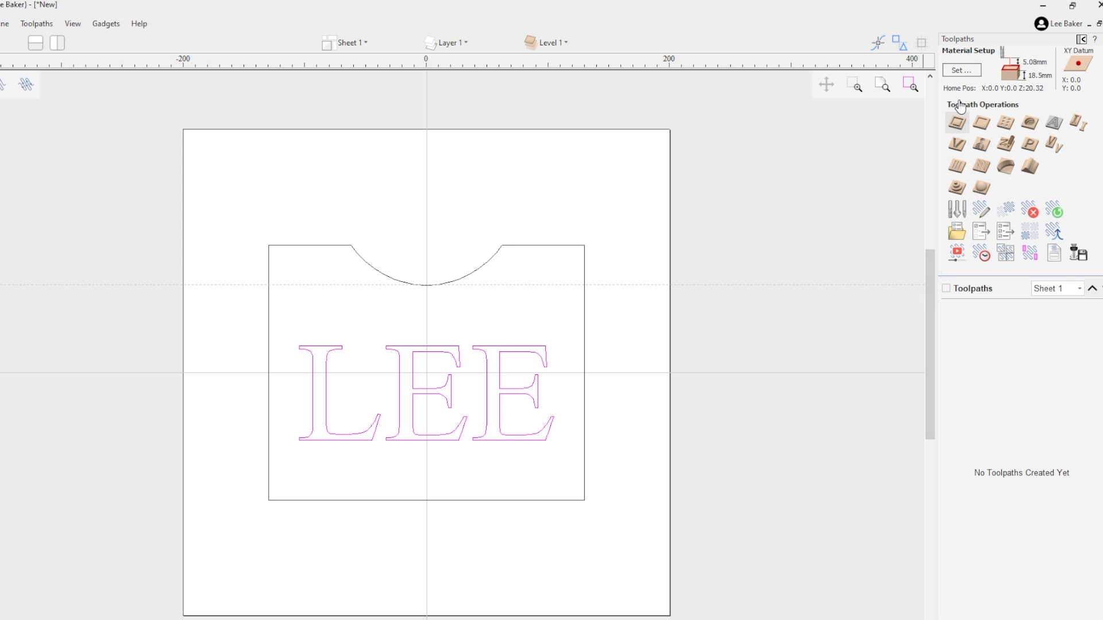
click(956, 143)
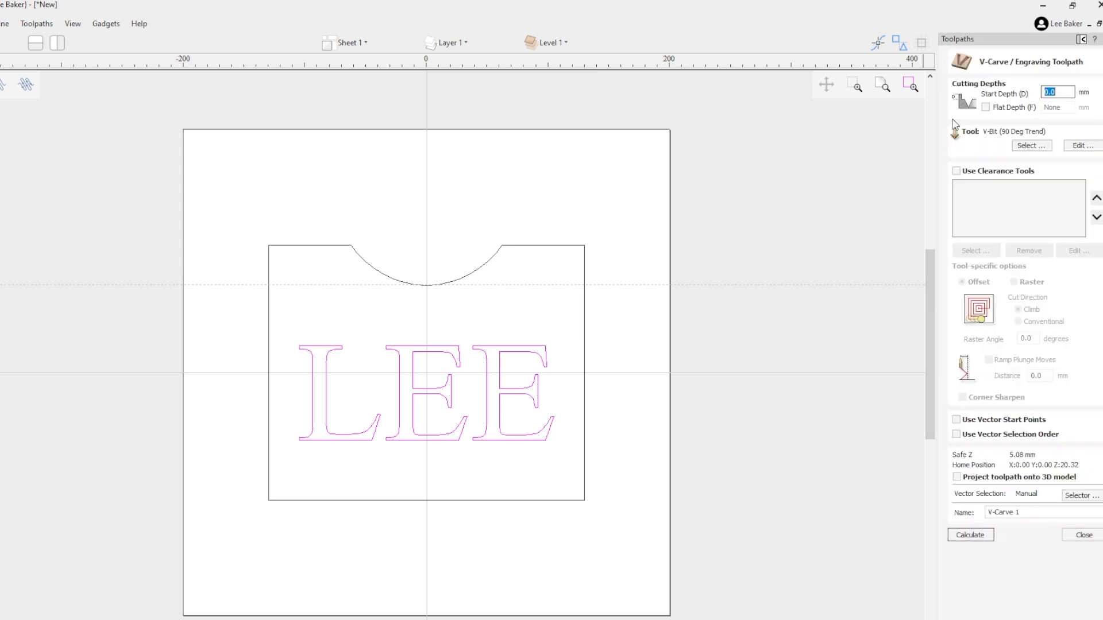
click(970, 535)
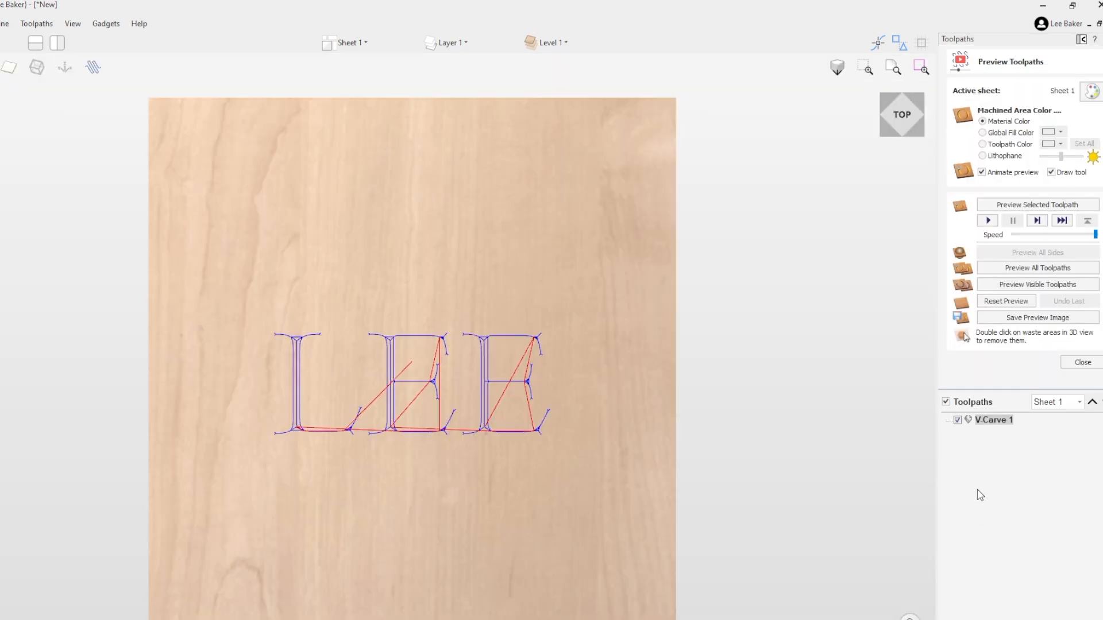
click(1000, 268)
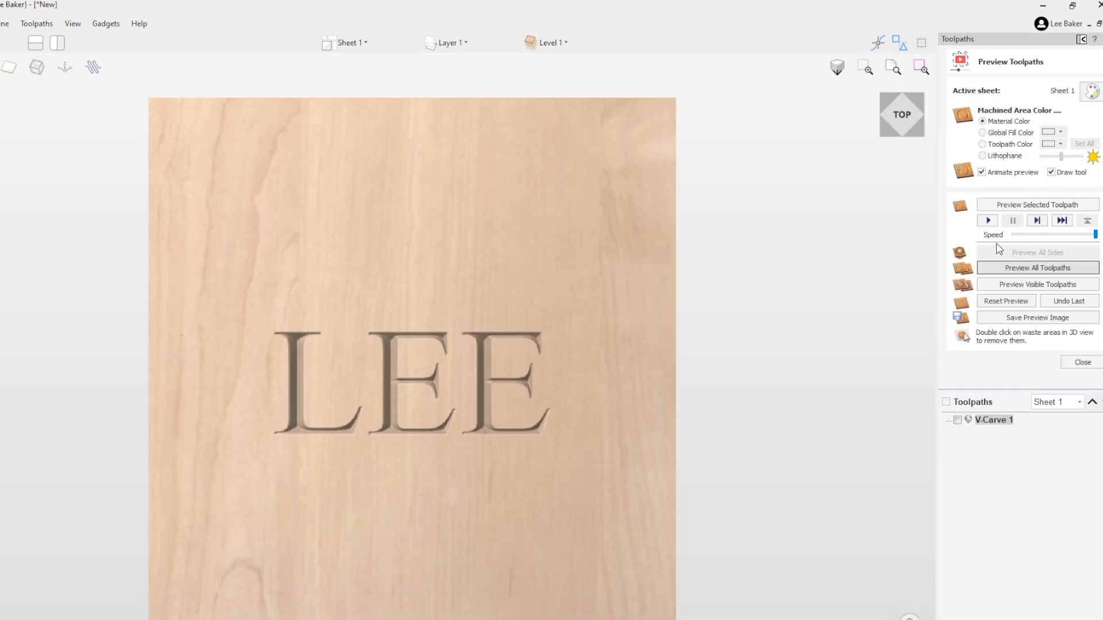
Step: Set up a 2D profile toolpath on the outline with three automatic tabs, moving the top-edge tab to the left side
click(526, 245)
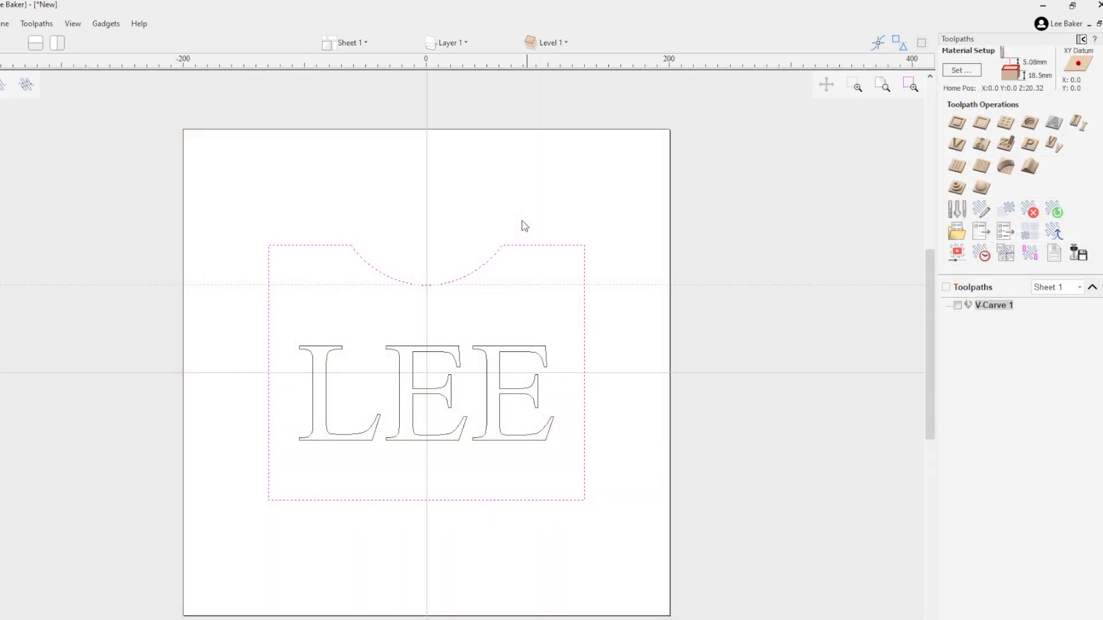
click(957, 122)
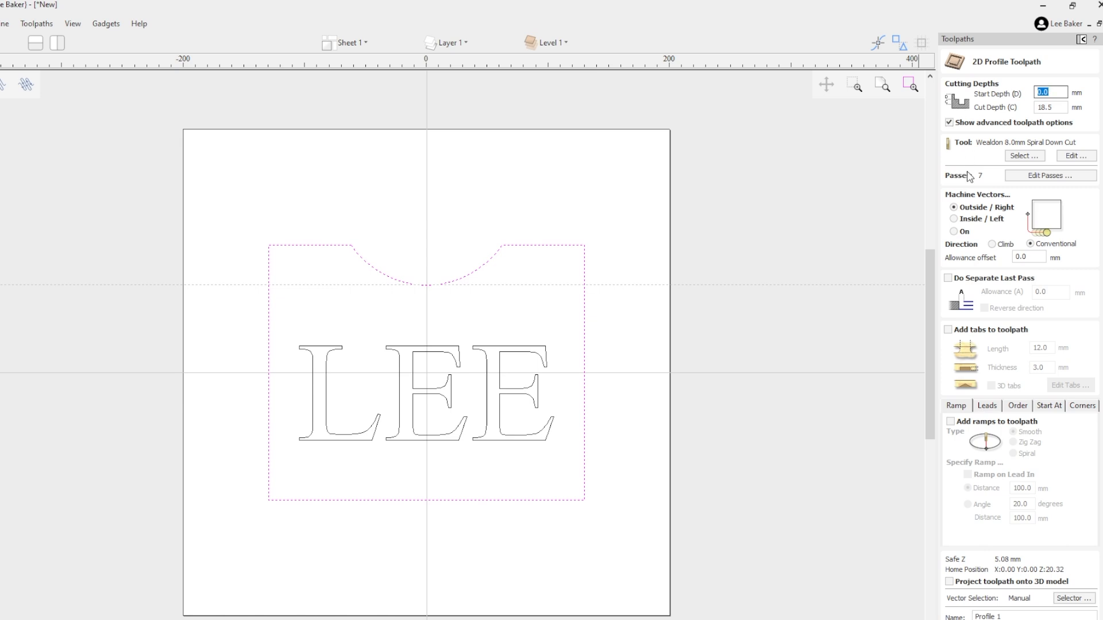
click(948, 330)
click(1070, 385)
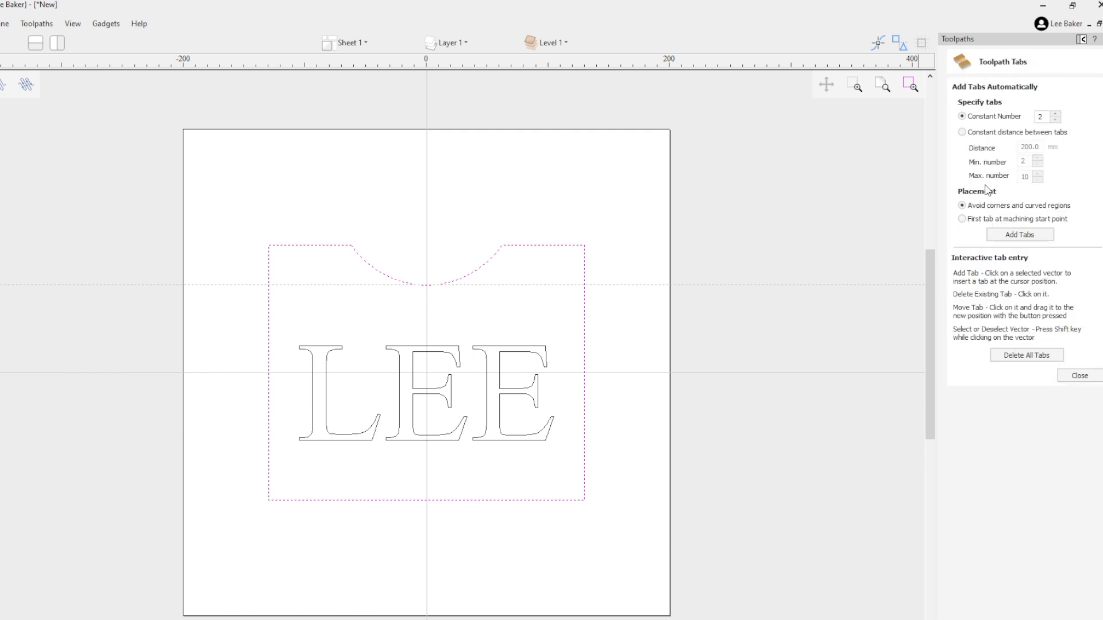
click(1055, 113)
click(1023, 234)
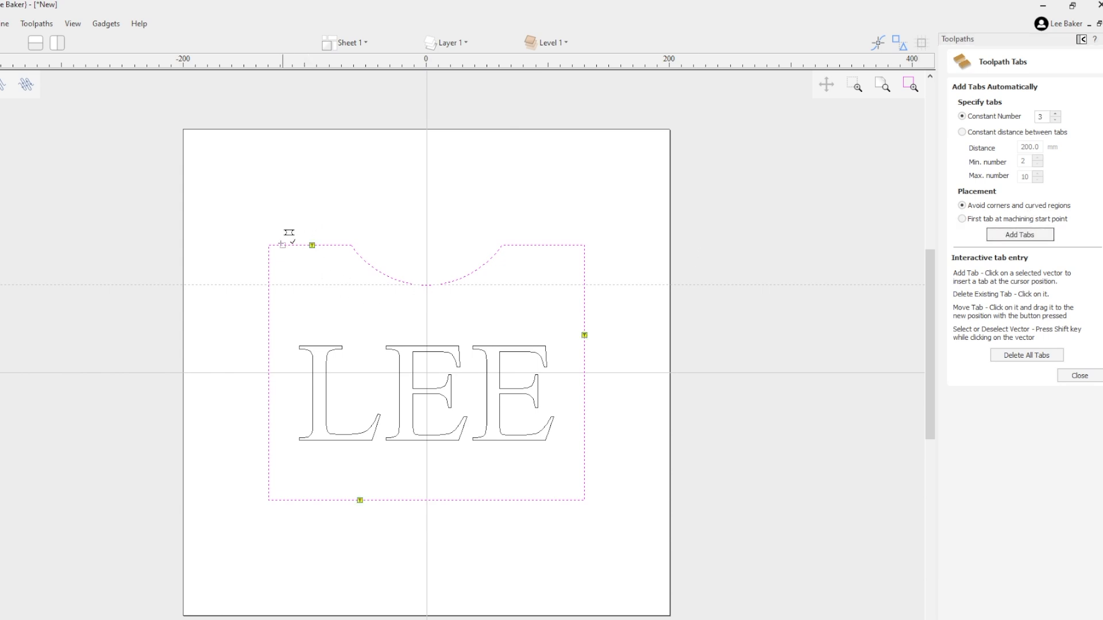
drag(269, 326, 268, 340)
click(1079, 376)
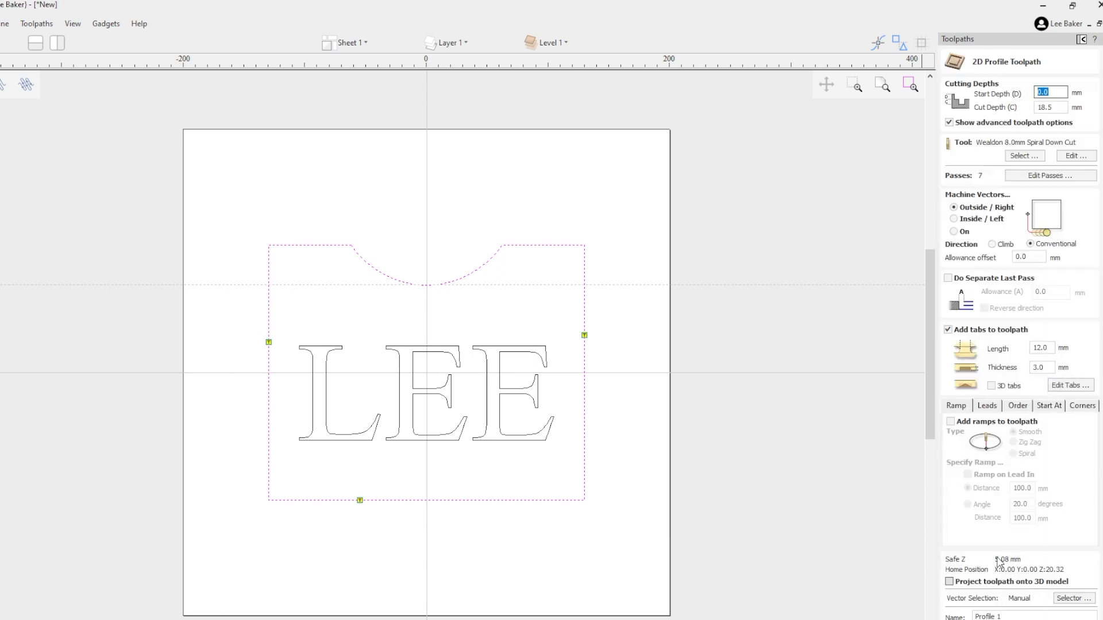
Step: Calculate the outside profile toolpath and preview all toolpaths on the material
click(968, 616)
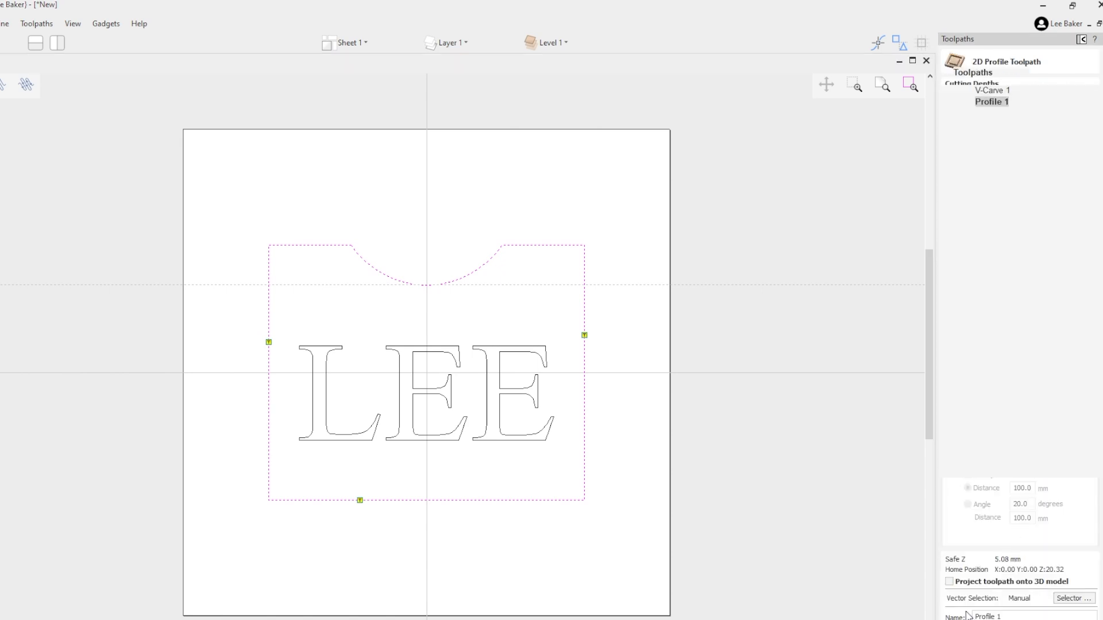
click(1024, 267)
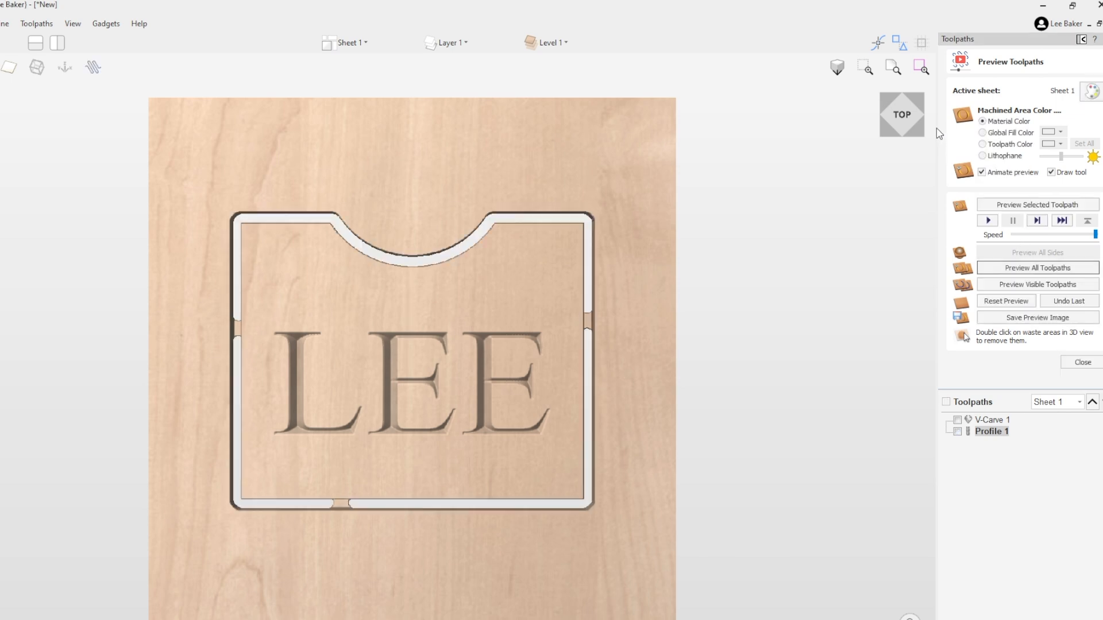
drag(902, 115, 888, 89)
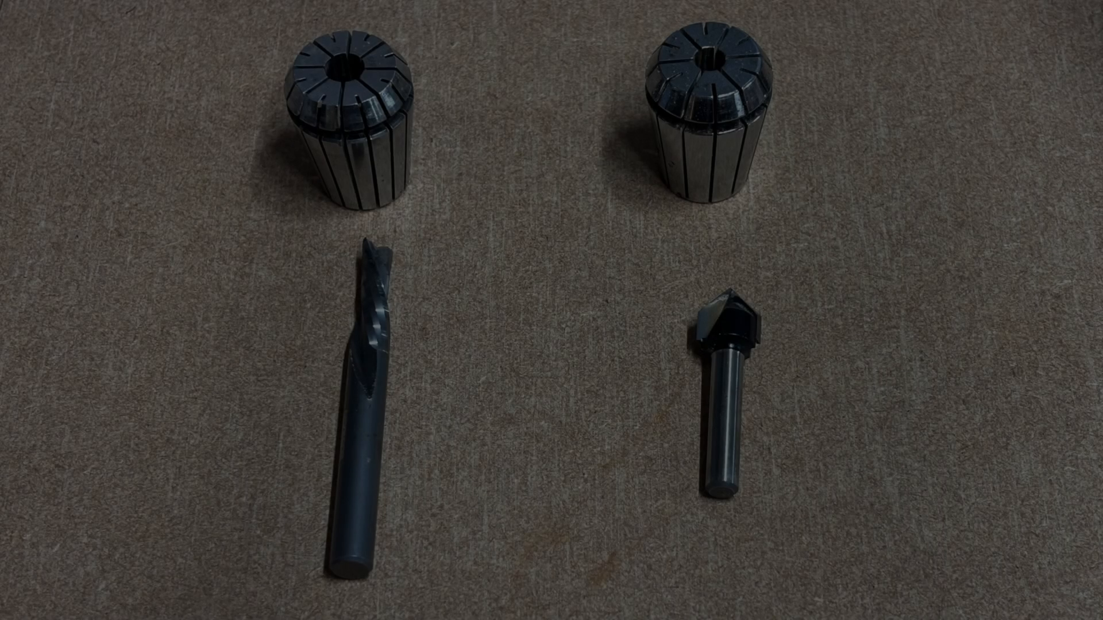